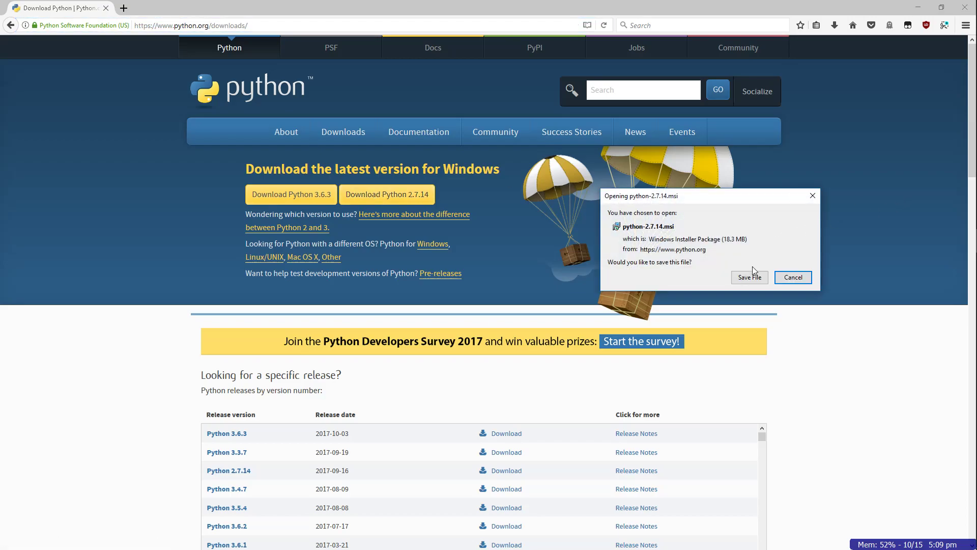
# Save the python-2.7.14.msi installer, run it from the browser's downloads and allow the executable to open.
pyautogui.click(753, 275)
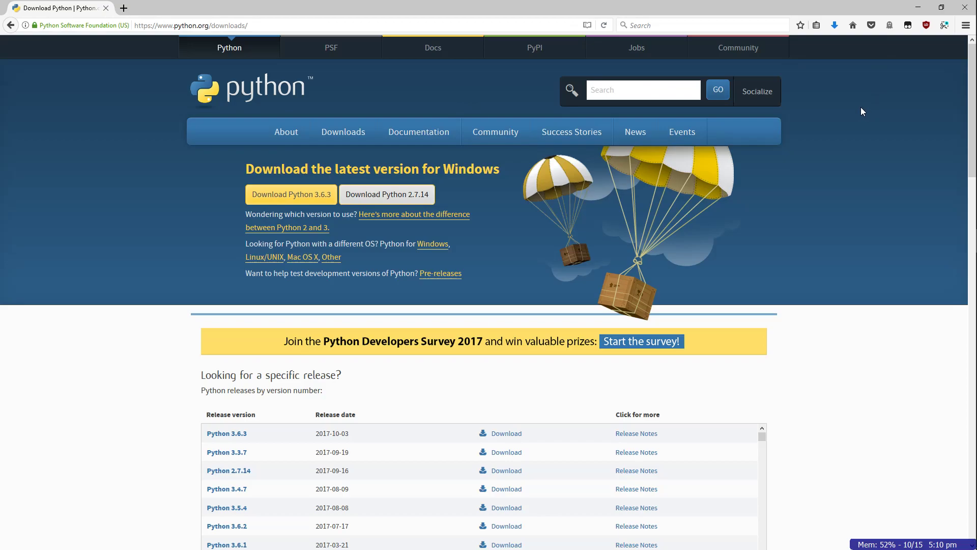
pyautogui.click(842, 29)
pyautogui.click(738, 55)
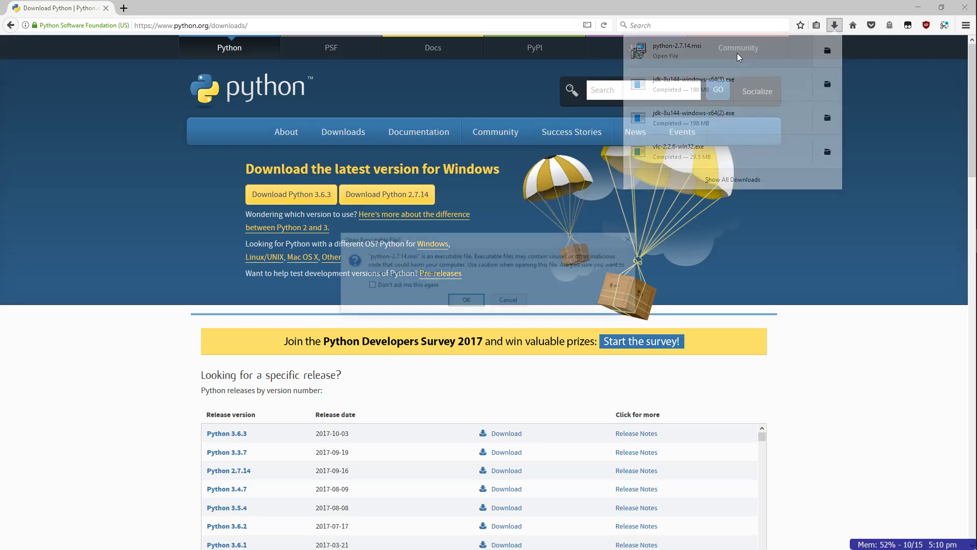
pyautogui.click(463, 302)
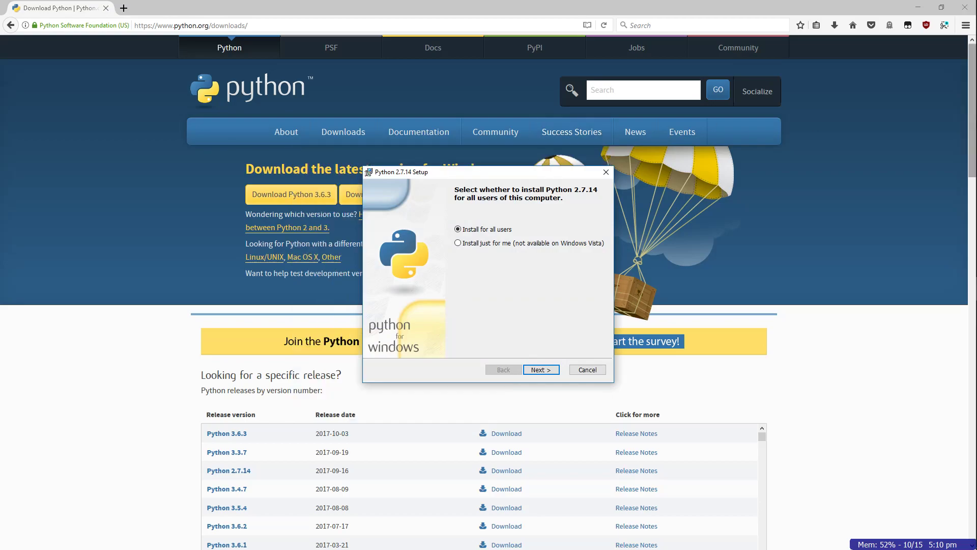
# Choose to install Python 2.7.14 for all users and continue to the destination directory selection.
pyautogui.moveTo(501, 179); pyautogui.dragTo(385, 105)
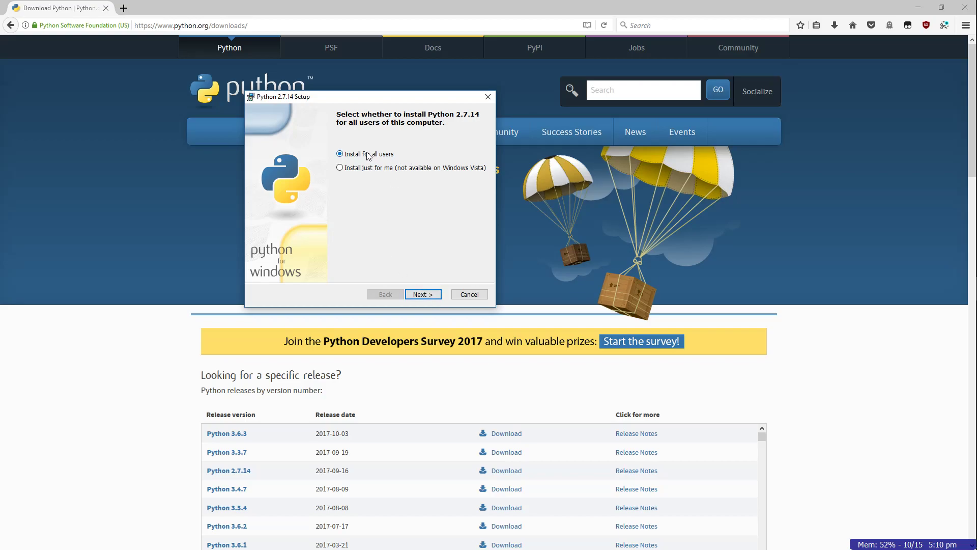
pyautogui.click(373, 169)
pyautogui.click(350, 168)
pyautogui.click(347, 155)
pyautogui.click(429, 295)
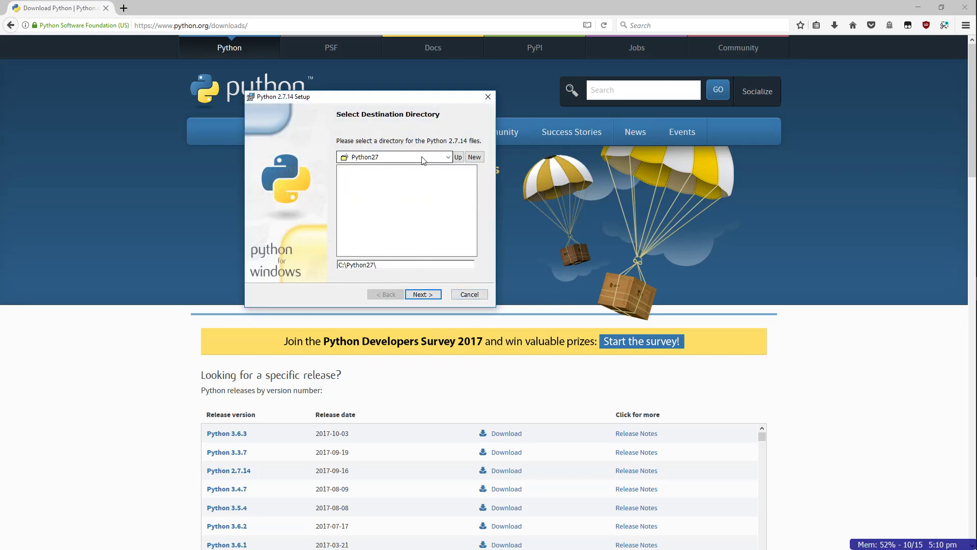
# Install Python into C:\Python27\ with the default features and finish the installer.
pyautogui.moveTo(379, 264); pyautogui.dragTo(323, 261)
pyautogui.click(341, 265)
pyautogui.click(425, 295)
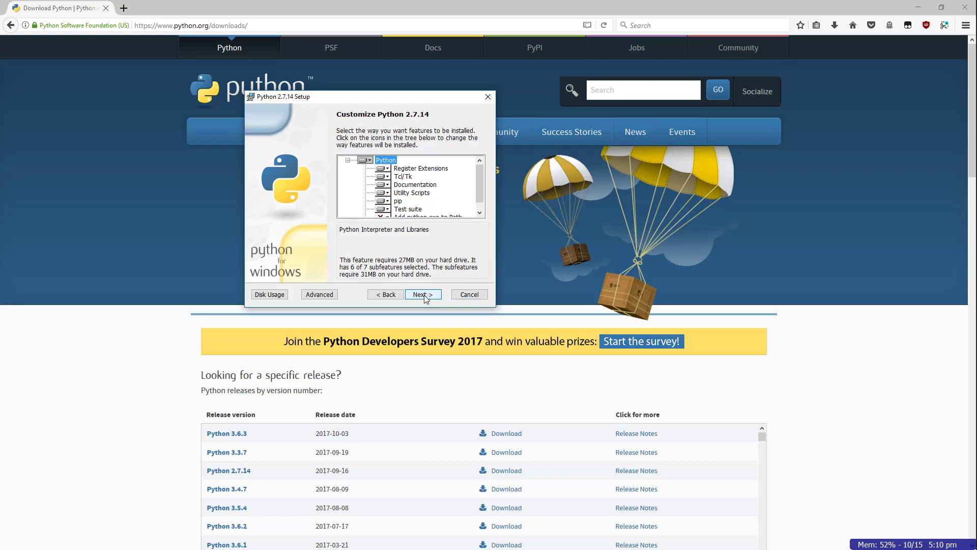
pyautogui.scroll(-1, 482, 178)
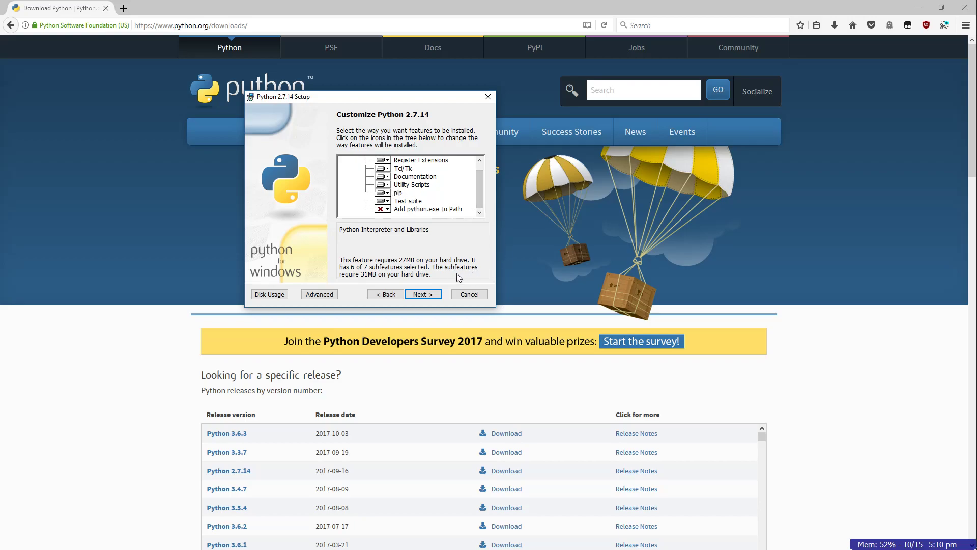
pyautogui.click(425, 296)
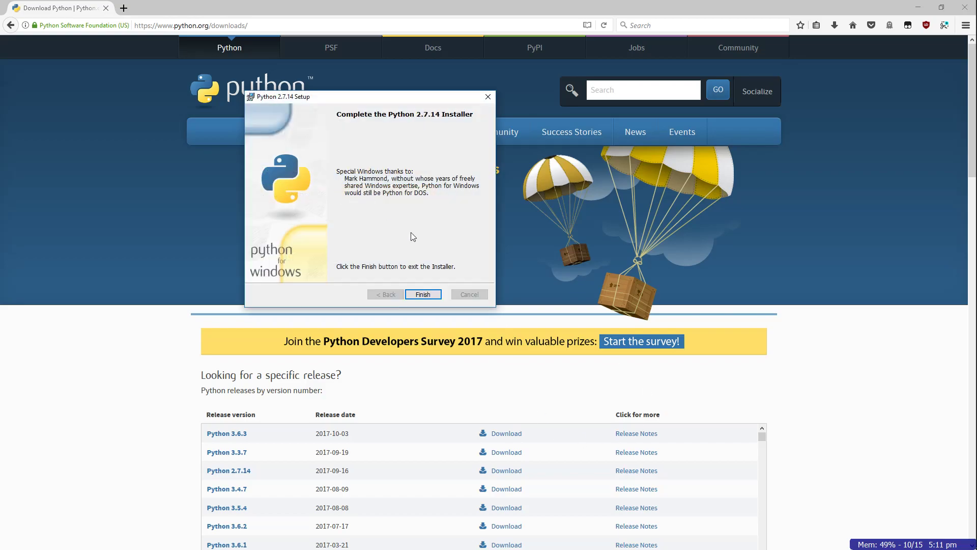
pyautogui.click(428, 296)
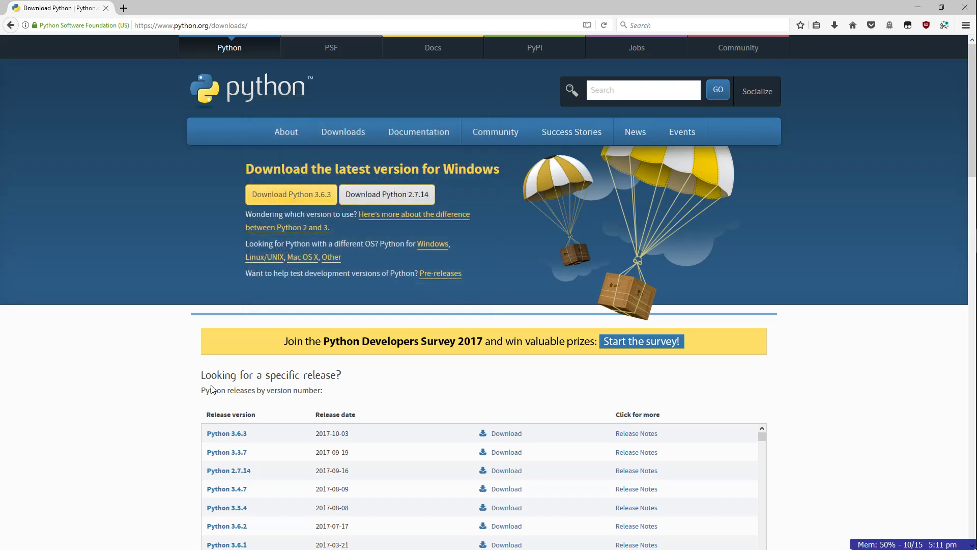
pyautogui.click(952, 10)
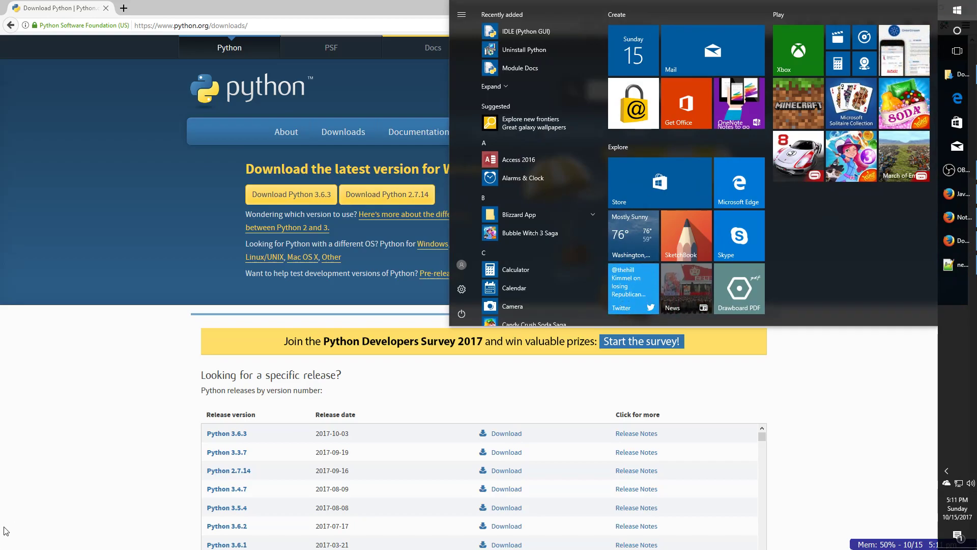
pyautogui.click(16, 538)
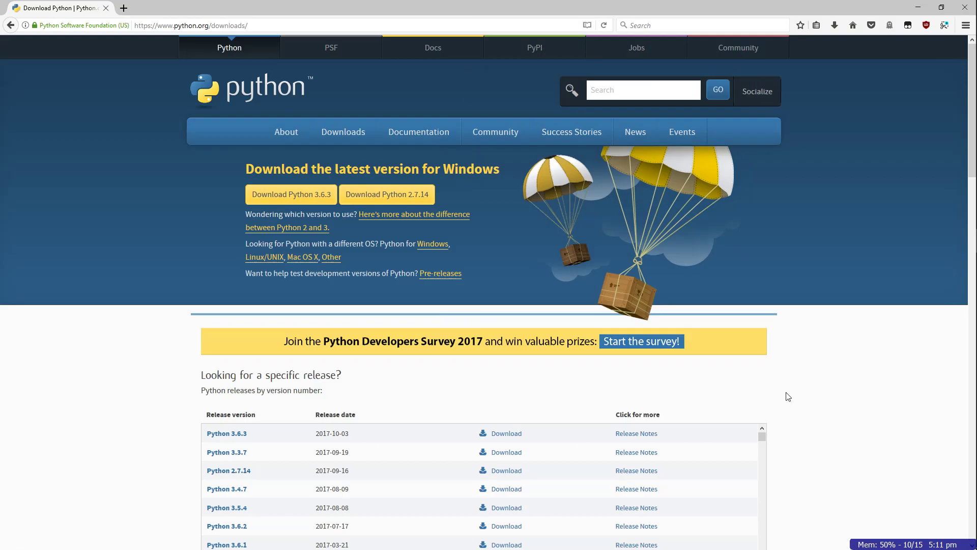
pyautogui.rightClick(971, 342)
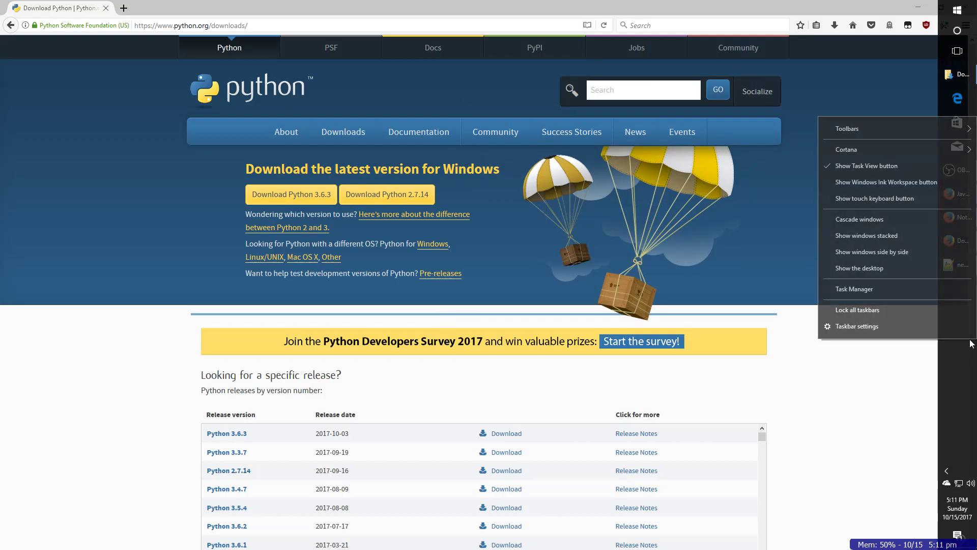
pyautogui.click(879, 331)
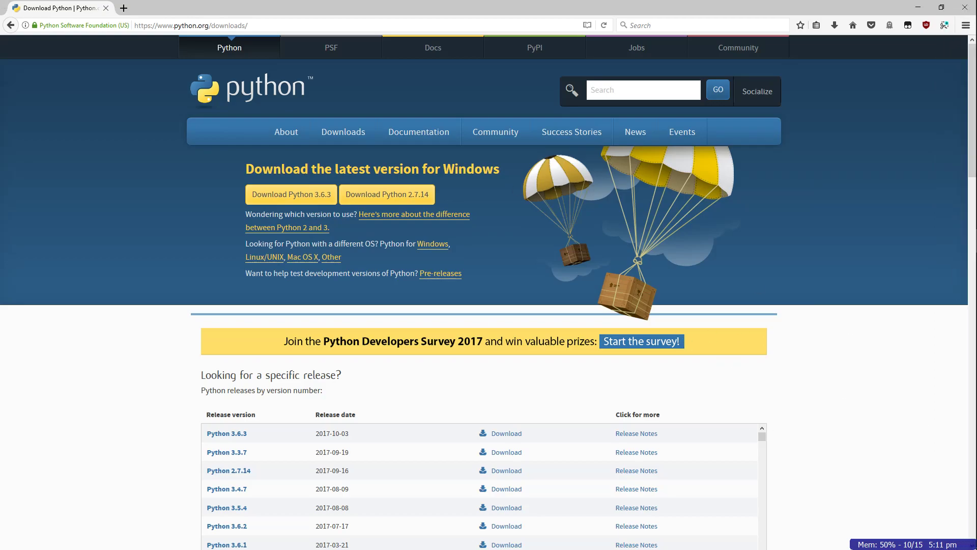
# Search Windows for "idle" and launch IDLE (Python GUI).
pyautogui.moveTo(967, 38)
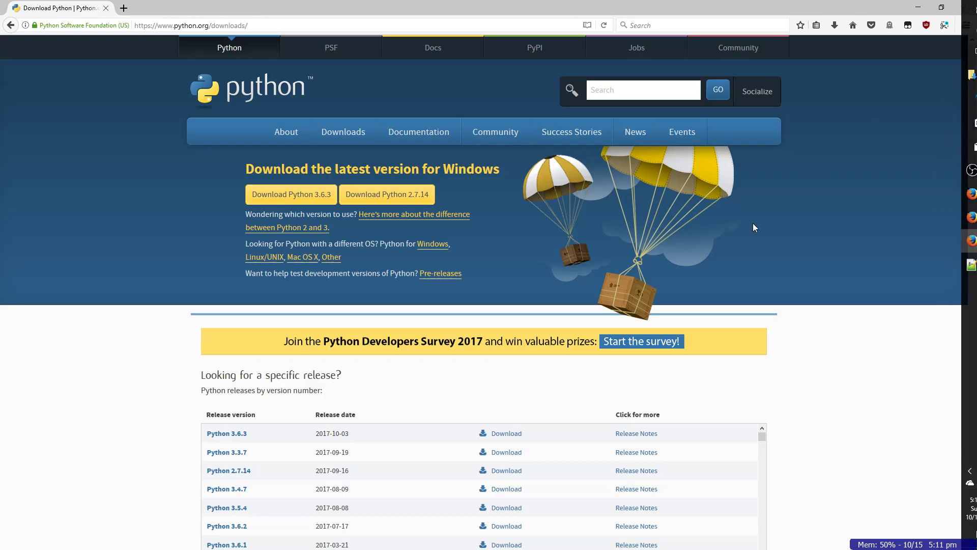
pyautogui.press('super')
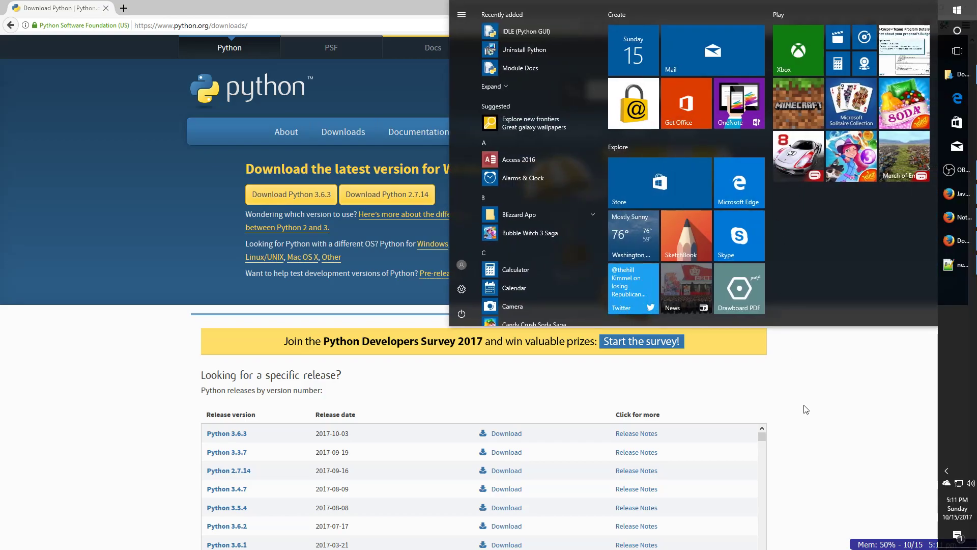
pyautogui.write('idle')
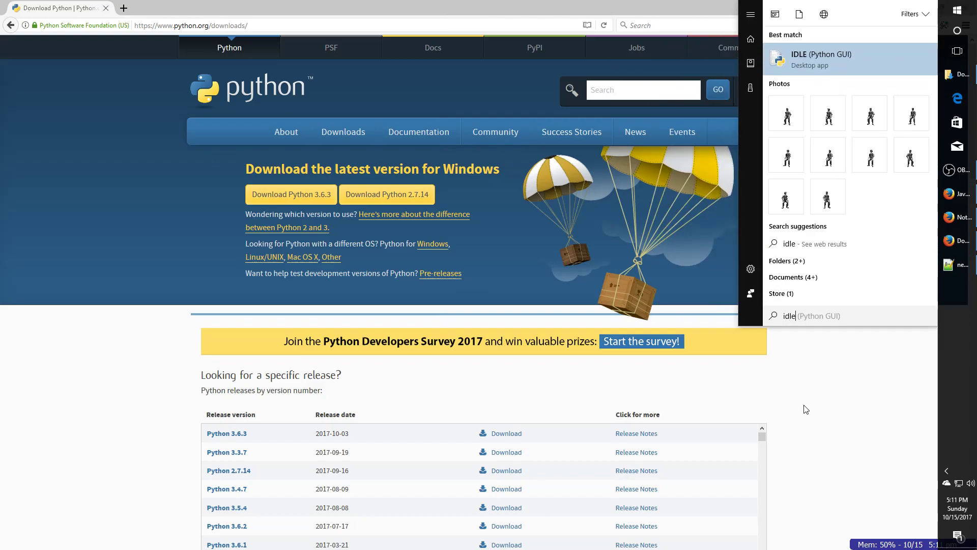
pyautogui.press('Return')
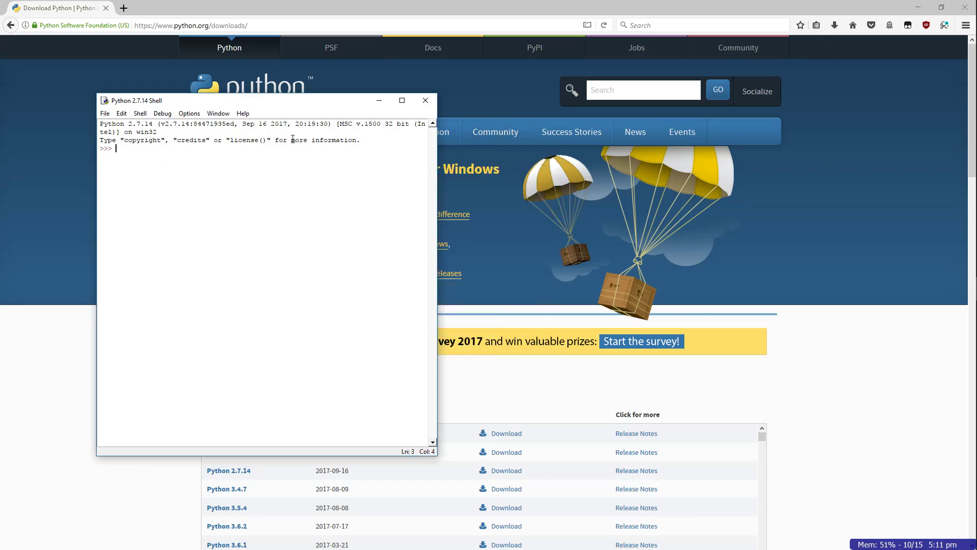
# Create a new file from the Python shell and place its editor window beside the shell.
pyautogui.click(105, 114)
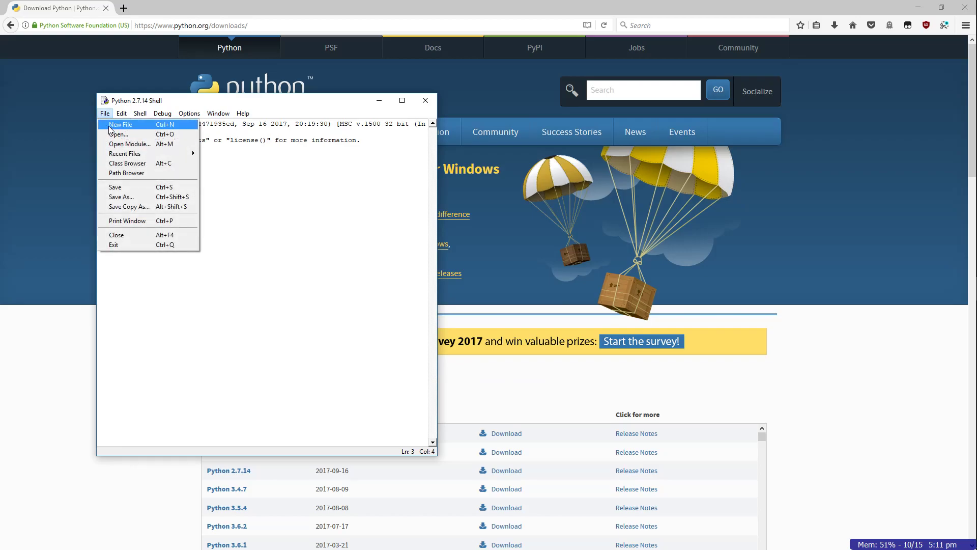
pyautogui.click(111, 128)
pyautogui.moveTo(269, 132); pyautogui.dragTo(621, 104)
# Run print("Hello World") at the Python shell prompt, and recall the command from history to run it again.
pyautogui.click(116, 158)
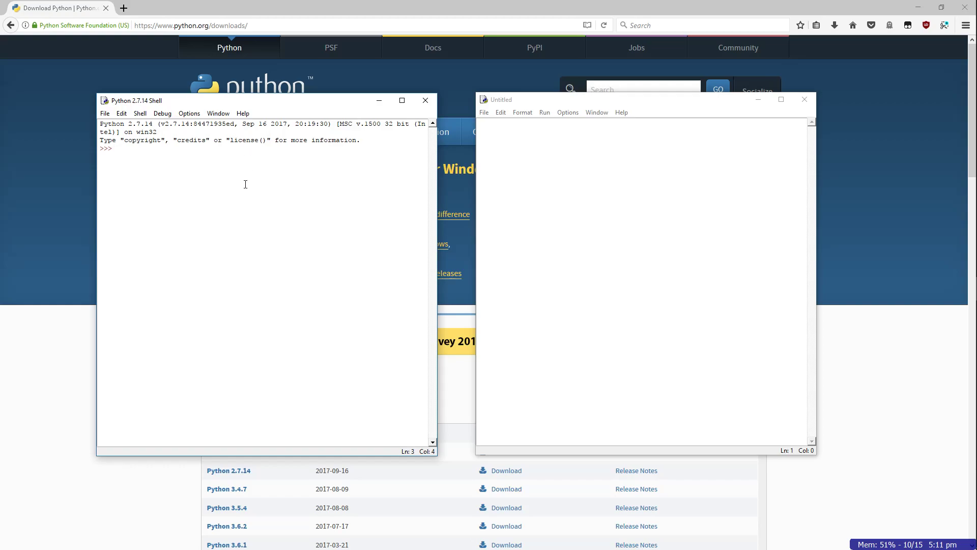
pyautogui.write('print')
pyautogui.write('()')
pyautogui.write('Hello World')
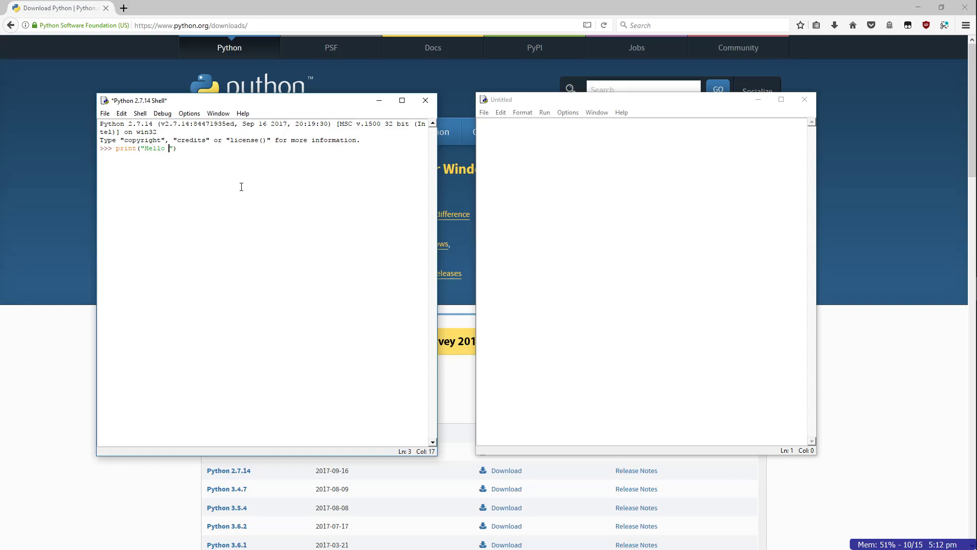
pyautogui.press('Return')
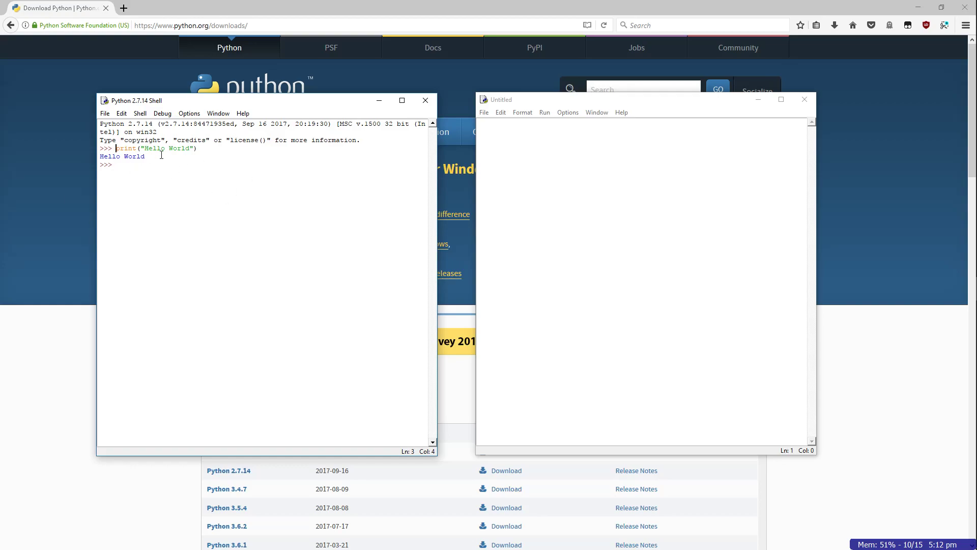
pyautogui.hotkey('alt', 'p')
pyautogui.press('Return')
# Close the Python shell, reopen IDLE and move the new shell window beside the untitled editor.
pyautogui.click(426, 100)
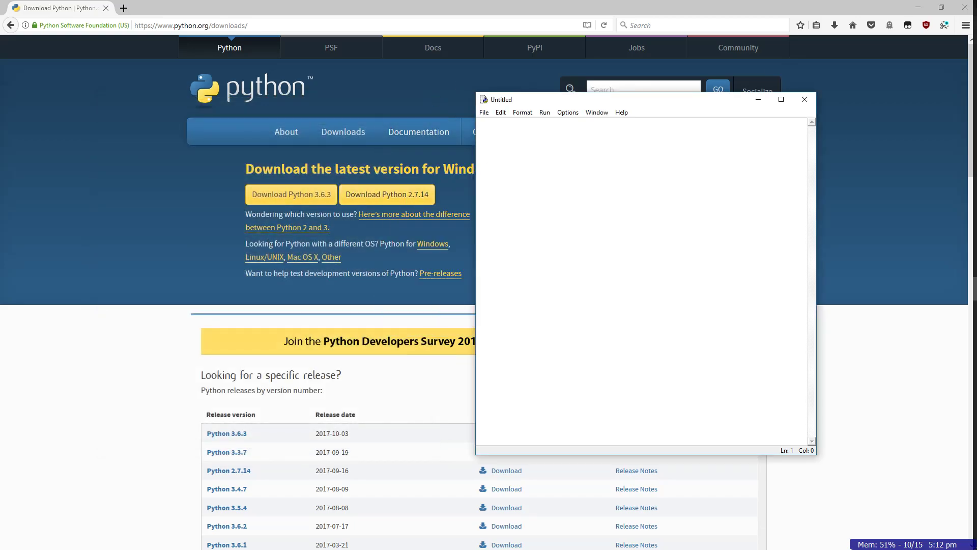
pyautogui.click(969, 5)
pyautogui.write('idle')
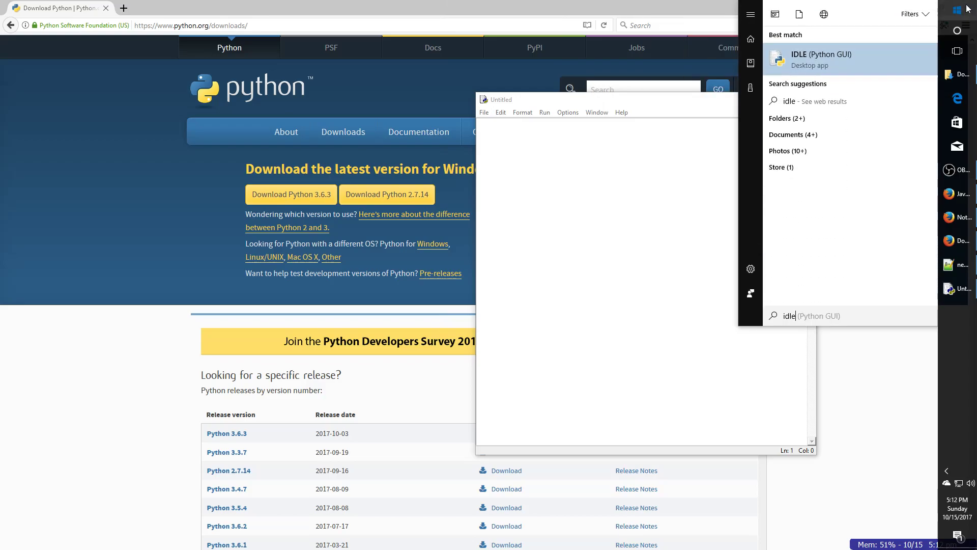
pyautogui.press('Return')
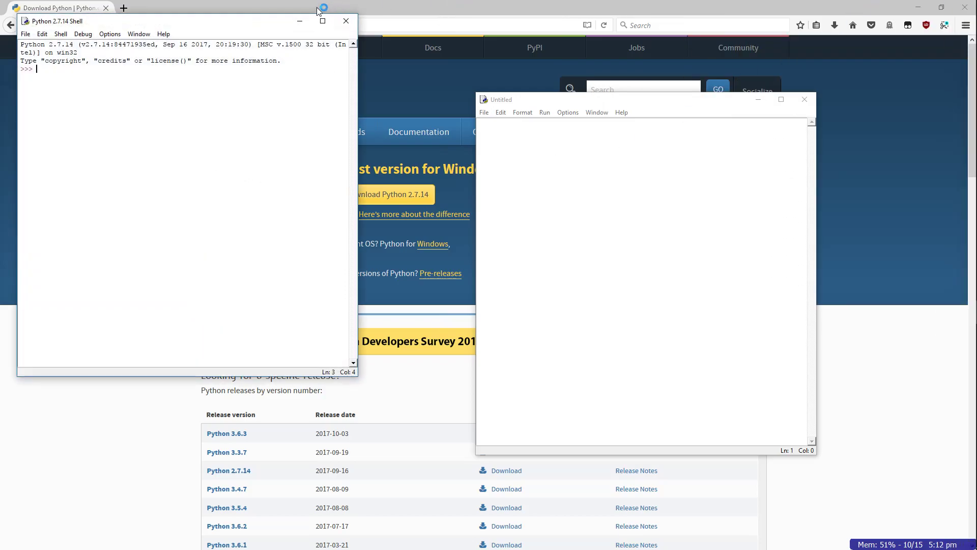
pyautogui.moveTo(238, 21); pyautogui.dragTo(234, 143)
# Write print("Hello World") in the untitled editor file.
pyautogui.click(564, 148)
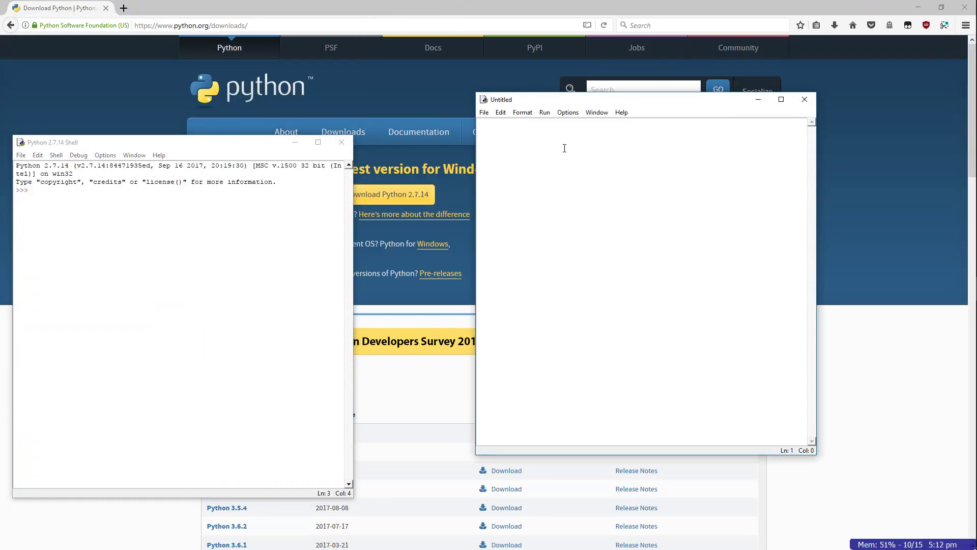
pyautogui.write('print ("Hello World')
pyautogui.click(592, 129)
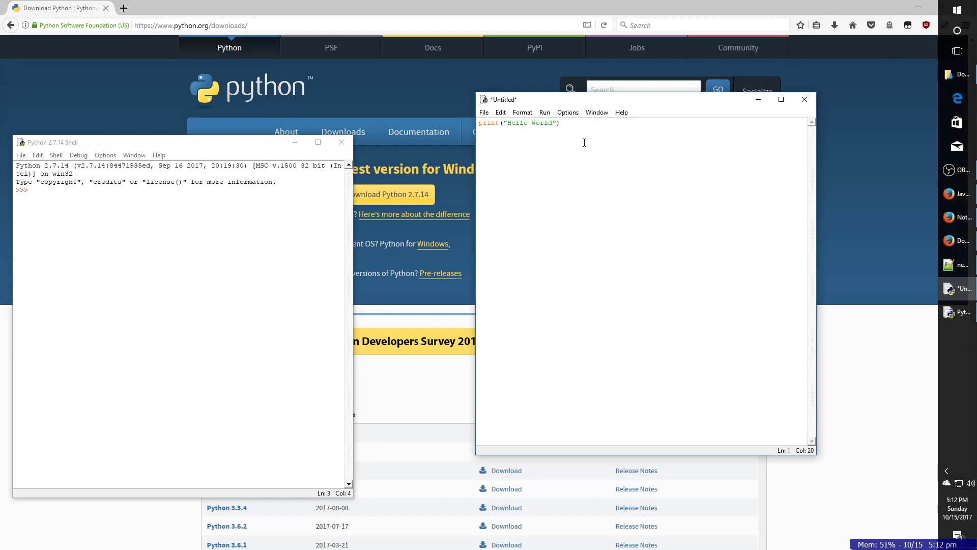
pyautogui.click(484, 113)
pyautogui.click(652, 153)
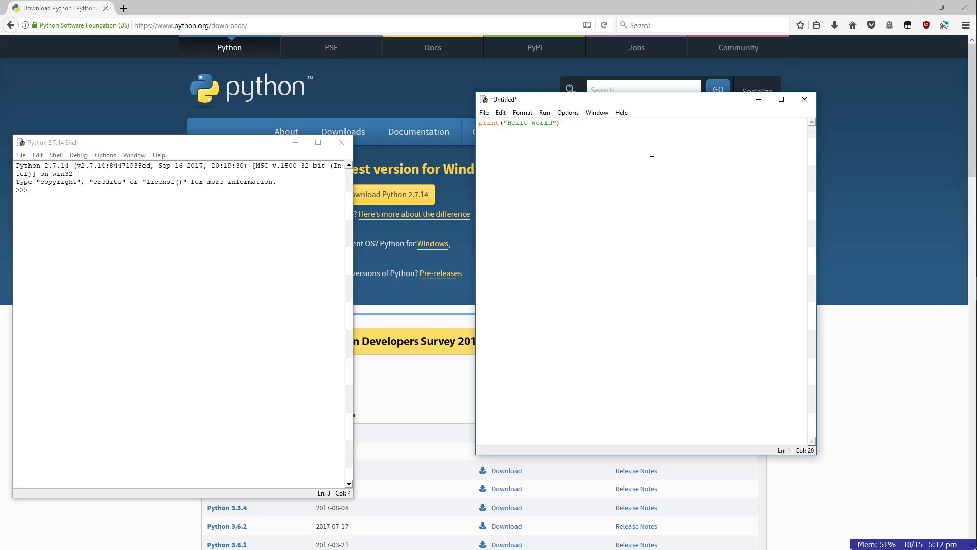
pyautogui.click(484, 113)
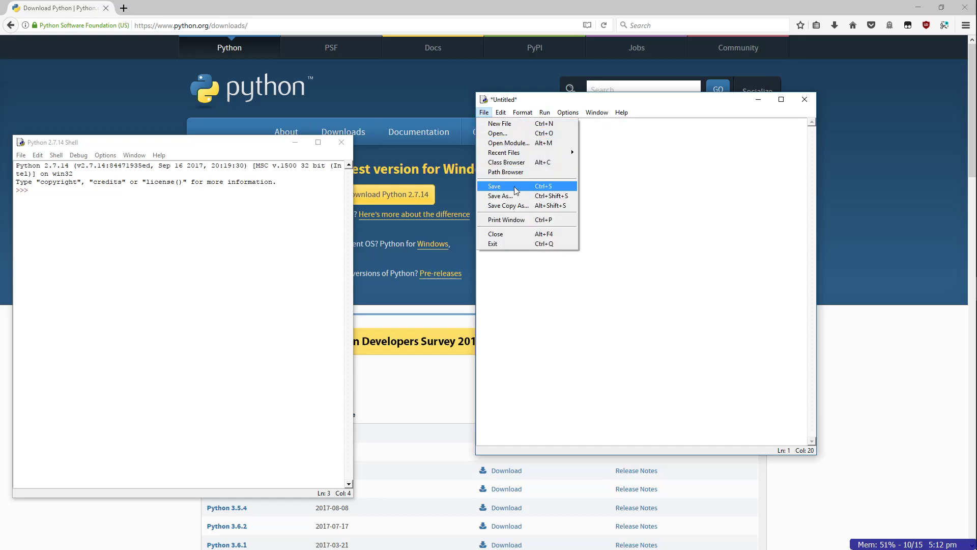
pyautogui.click(683, 173)
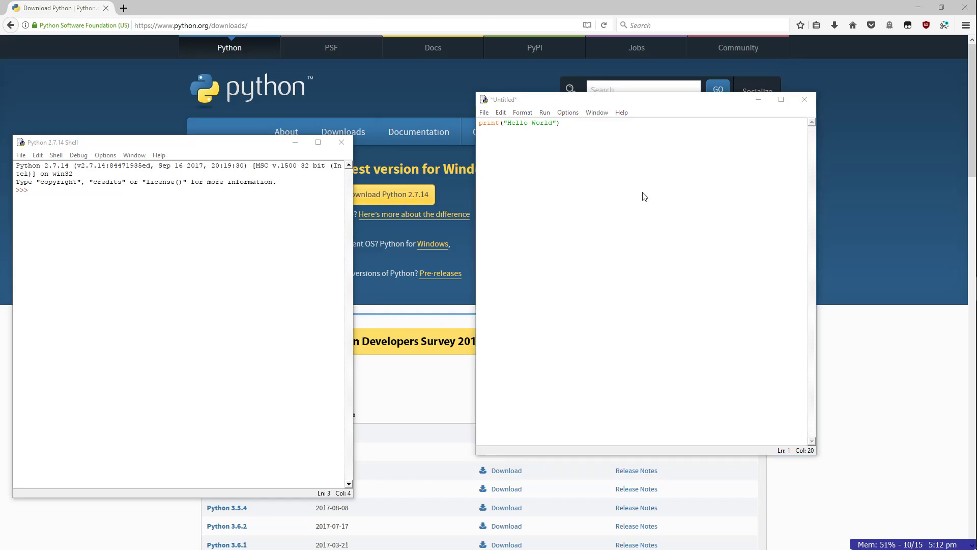
# Start saving the untitled script in the Python27 folder, with the type All files (*.*) and the file name HelloWorld.
pyautogui.hotkey('ctrl', 's')
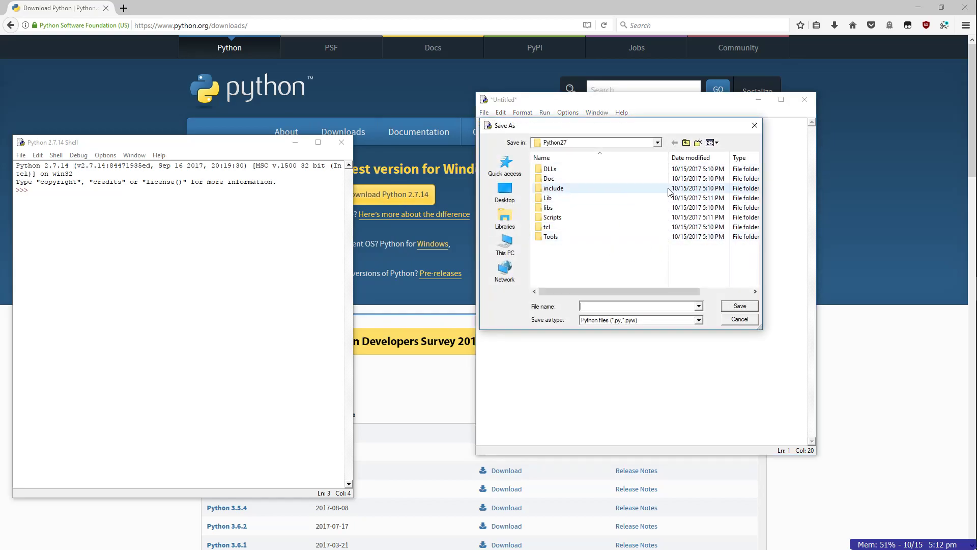
pyautogui.click(671, 321)
pyautogui.click(671, 325)
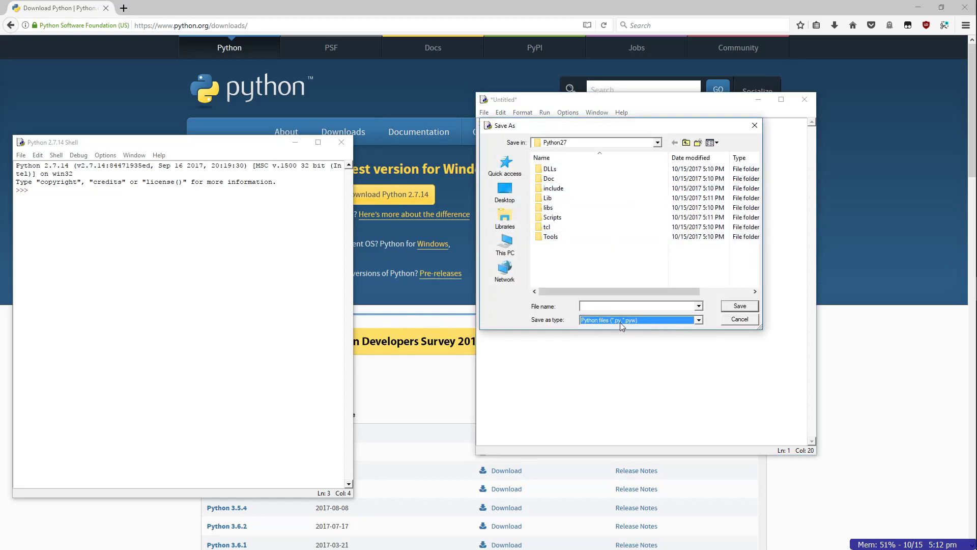
pyautogui.click(597, 322)
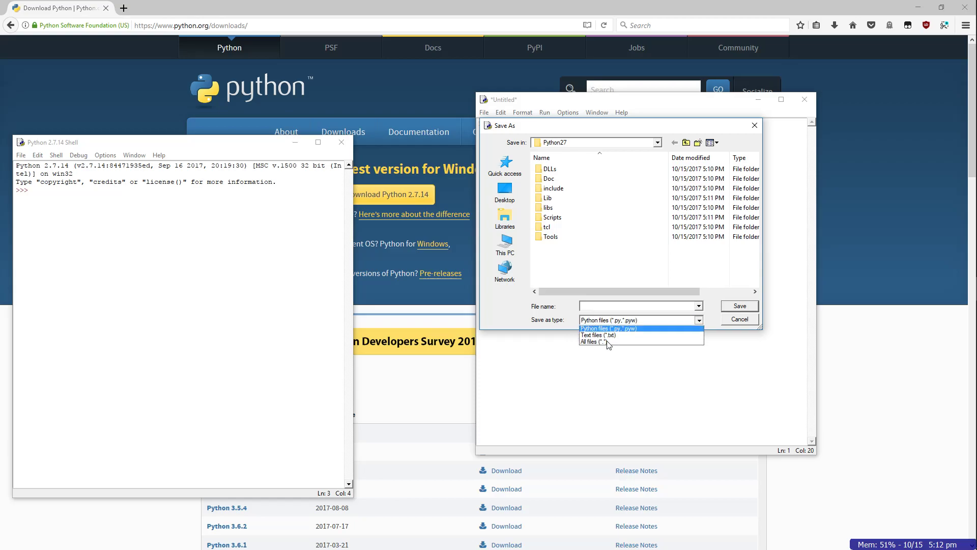
pyautogui.click(603, 346)
pyautogui.click(601, 307)
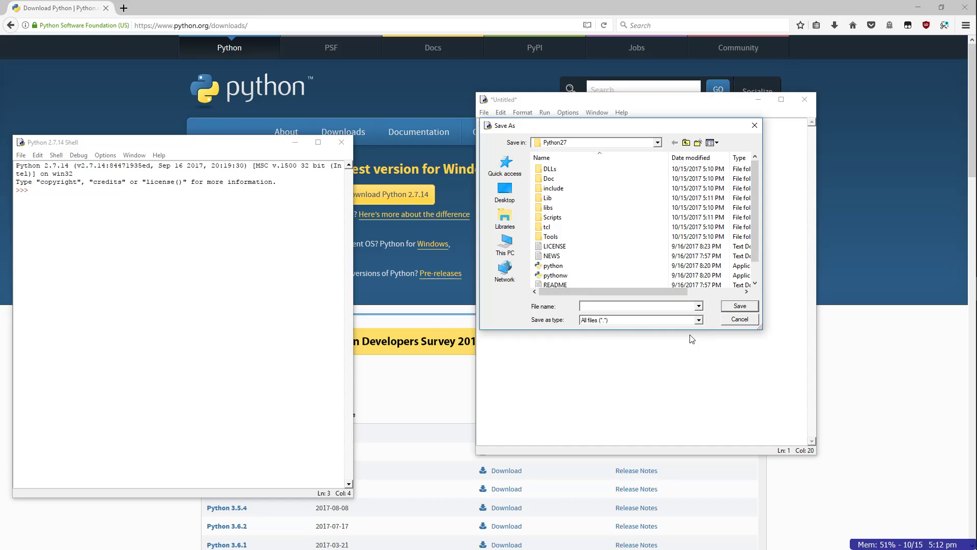
pyautogui.write('Helloworld.py')
# Save the script in the Python27 folder as HelloWorld.py, with the file type set to All files (*.*).
pyautogui.click(682, 320)
pyautogui.click(635, 331)
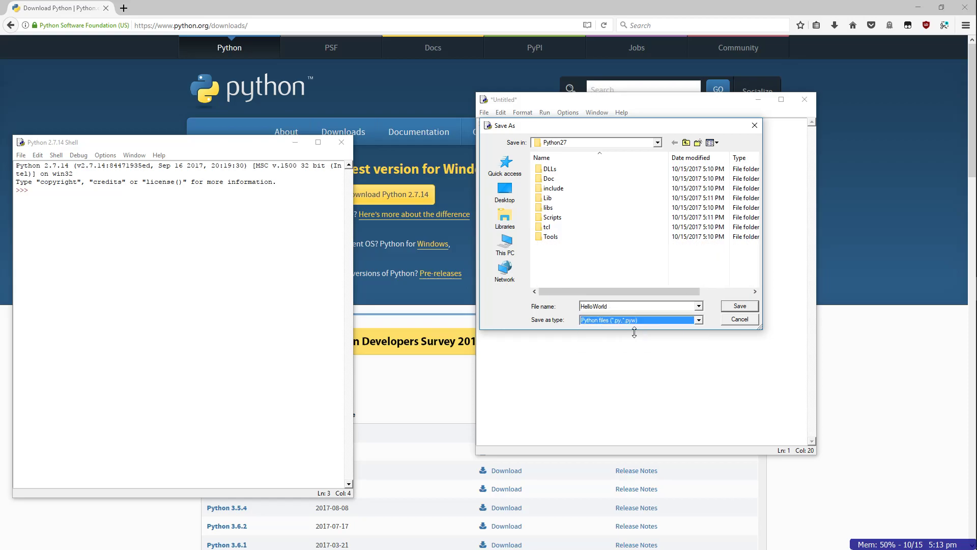
pyautogui.click(625, 306)
pyautogui.click(651, 322)
pyautogui.click(622, 349)
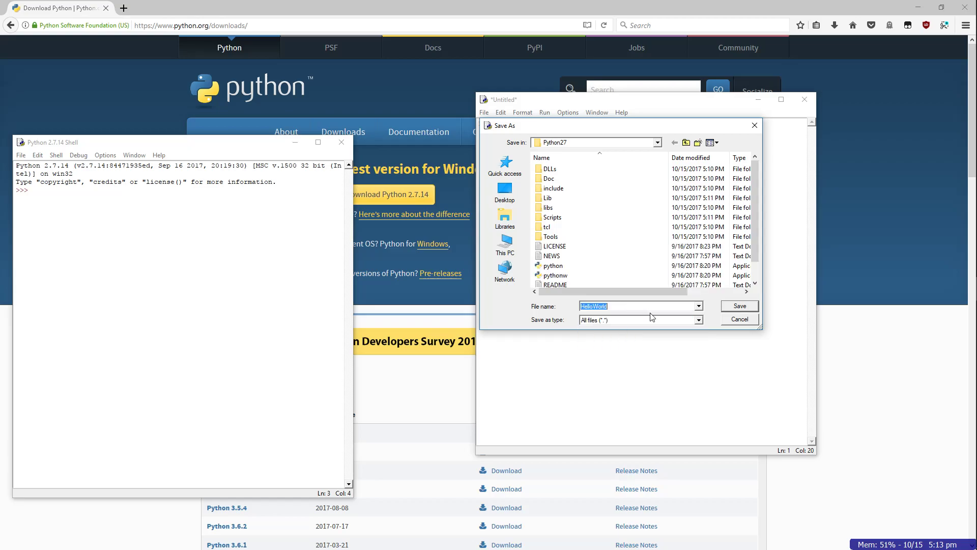
pyautogui.click(626, 305)
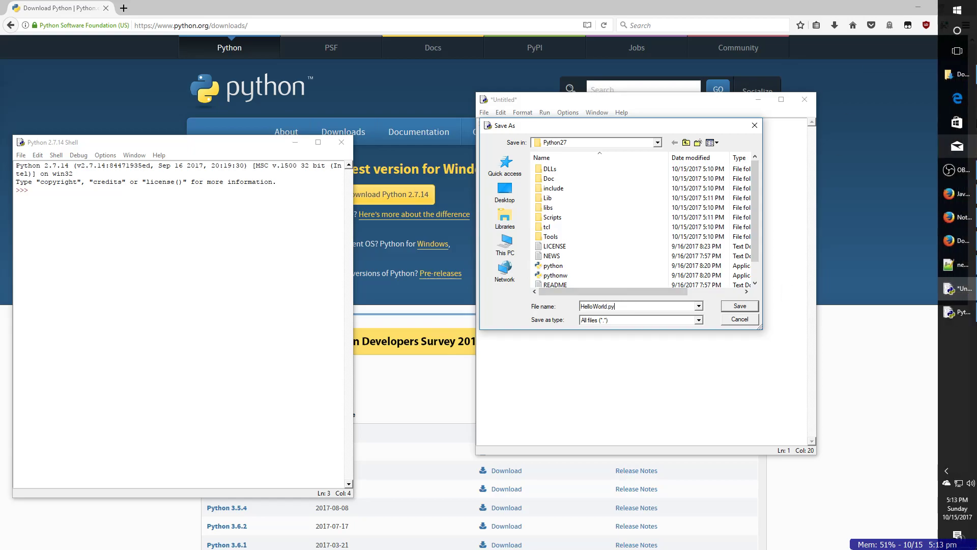
pyautogui.click(740, 306)
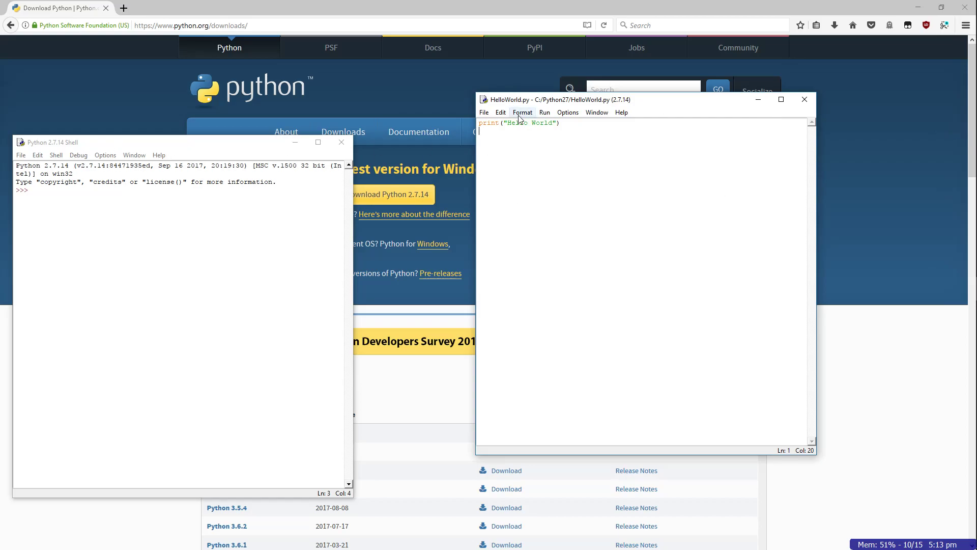
# Run the HelloWorld.py module, and highlight the script's print line and its output line in the Python shell.
pyautogui.click(545, 112)
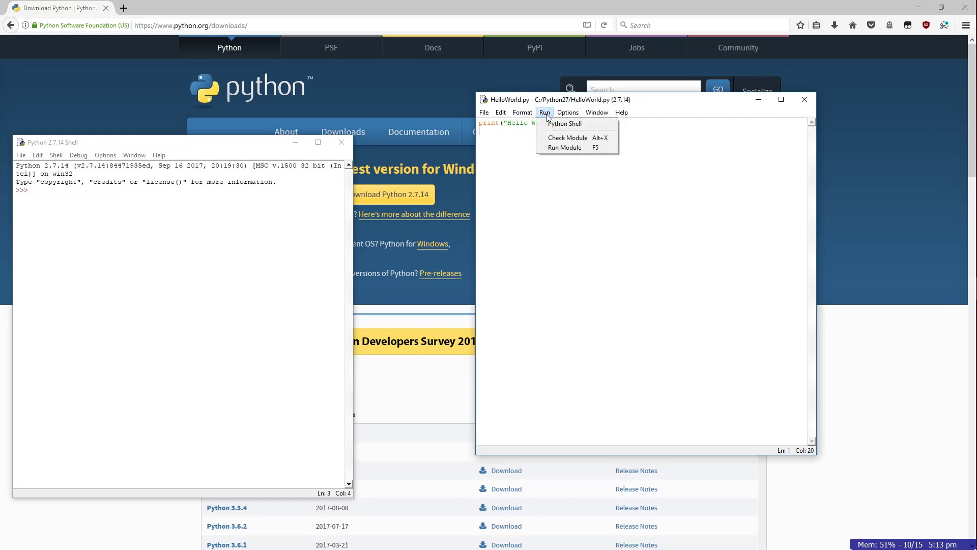
pyautogui.click(571, 149)
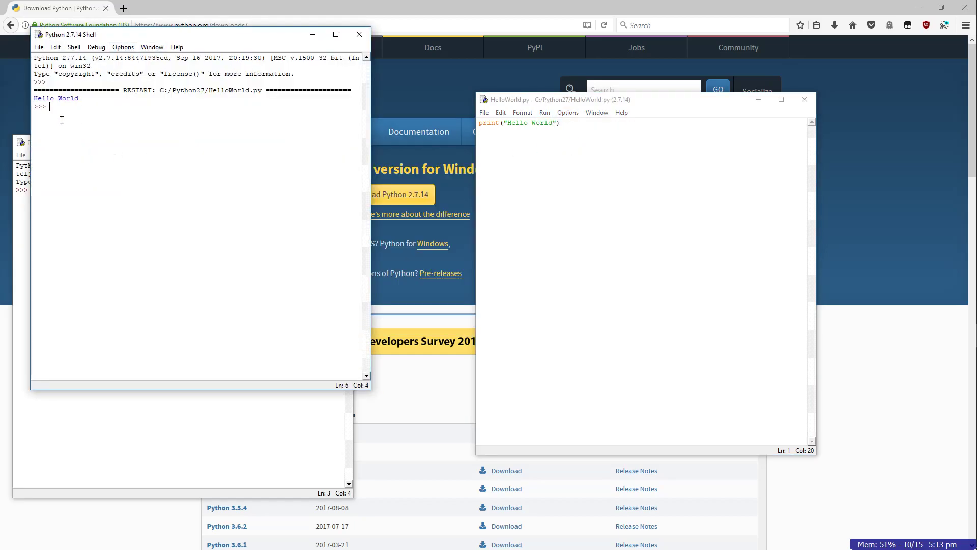
pyautogui.moveTo(34, 100)
pyautogui.mouseDown()
pyautogui.moveTo(103, 101)
pyautogui.moveTo(34, 101)
pyautogui.mouseUp()
pyautogui.click(110, 112)
pyautogui.click(122, 104)
pyautogui.tripleClick(600, 126)
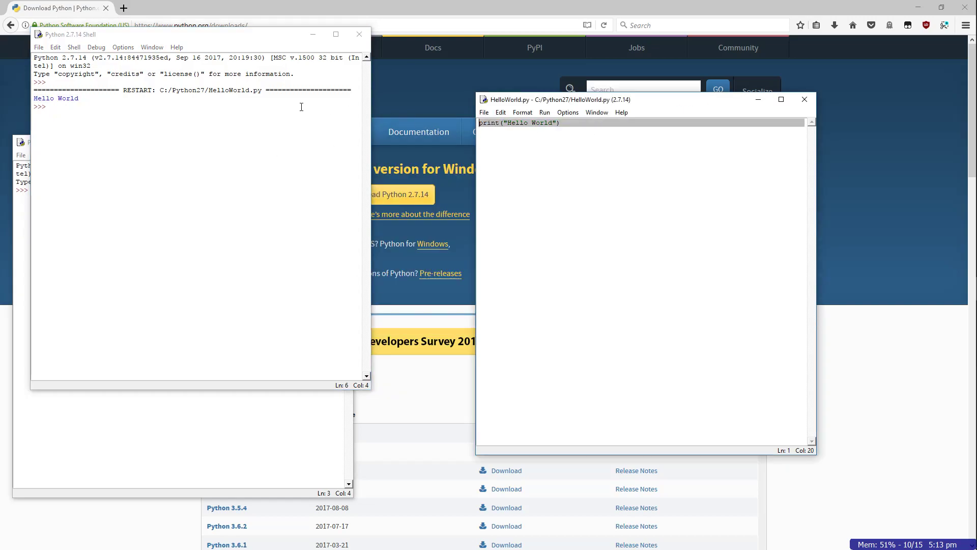
pyautogui.click(206, 104)
pyautogui.moveTo(79, 99); pyautogui.dragTo(33, 98)
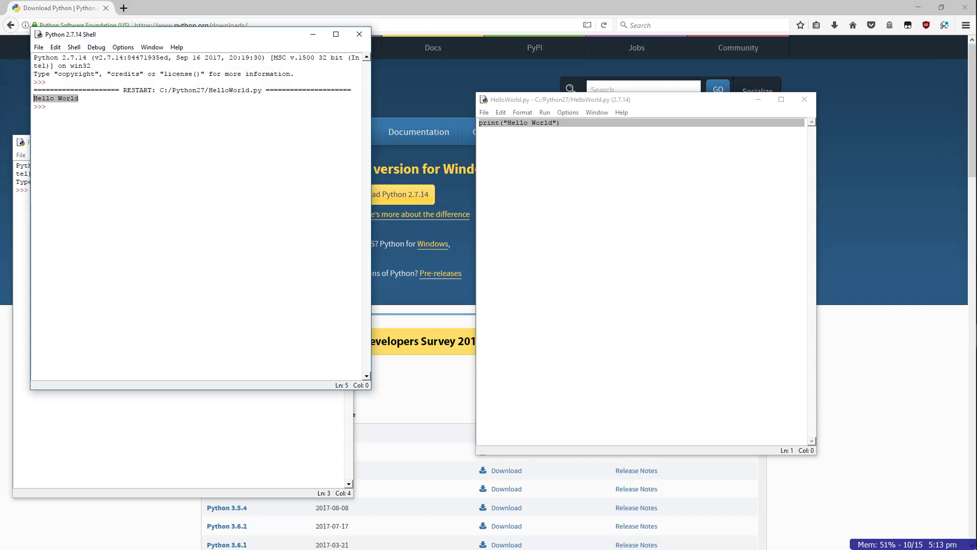
pyautogui.moveTo(974, 204)
pyautogui.click(955, 171)
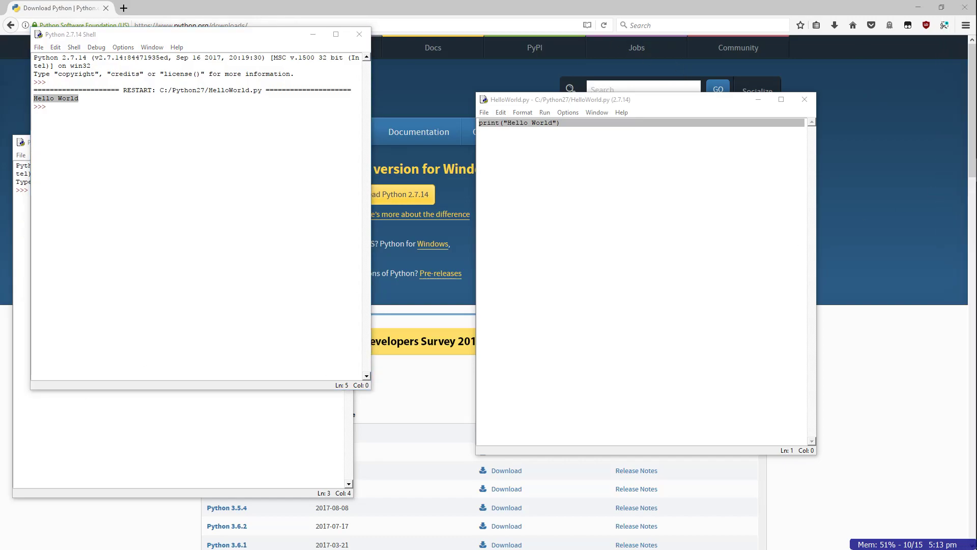